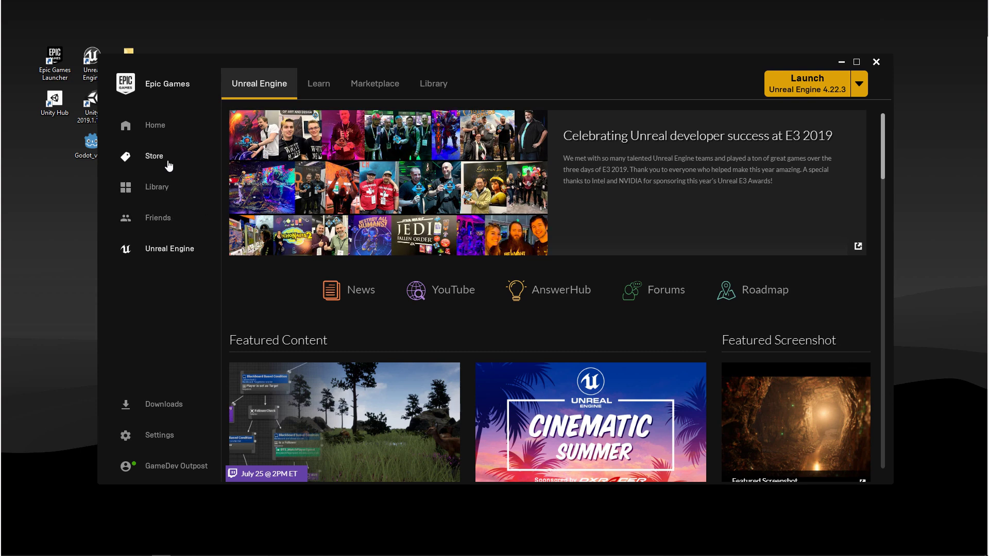
Step: Glance at the friends list, then browse through the Learn page in the Epic Games Launcher
click(162, 227)
click(274, 58)
click(319, 88)
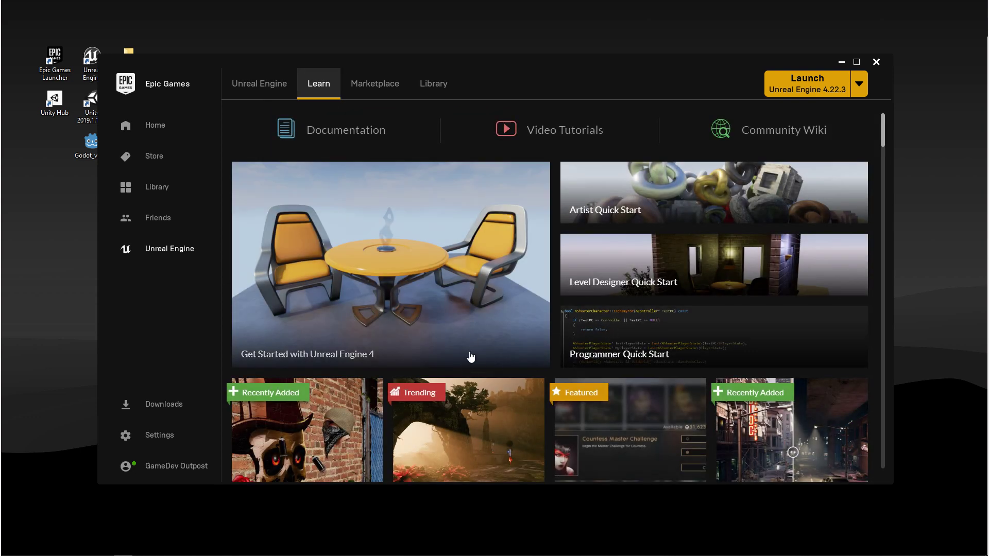
scroll(470, 355, down, 1)
scroll(437, 348, down, 2)
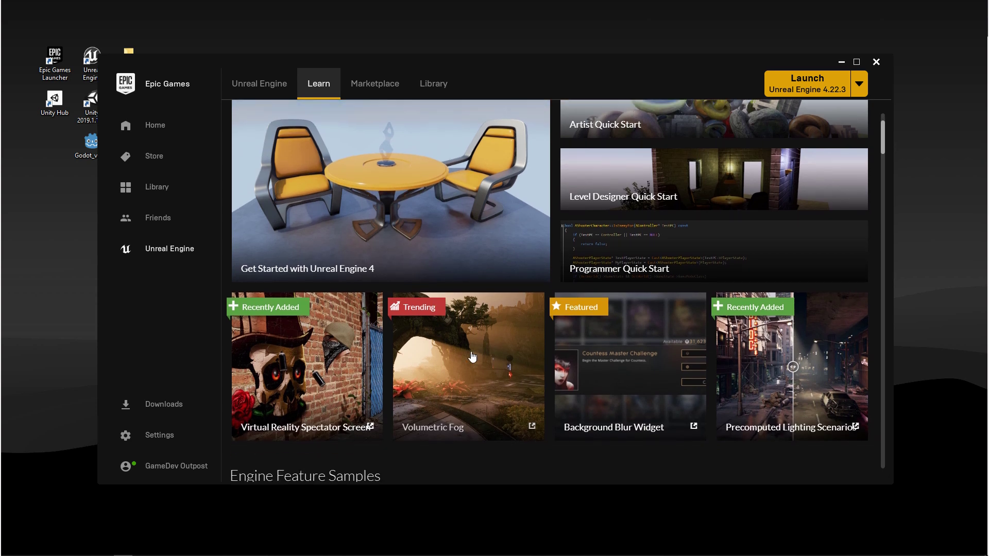
scroll(470, 360, up, 3)
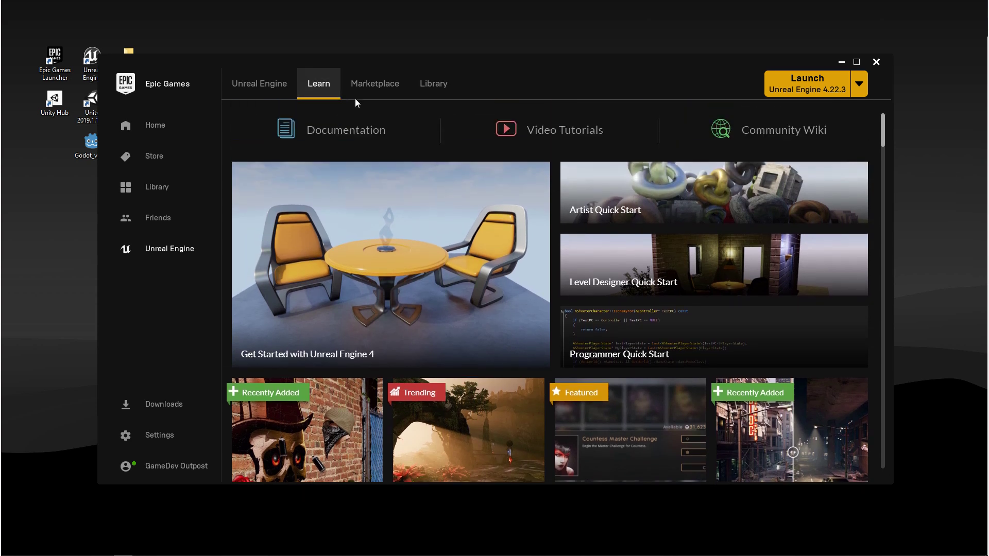
Step: Look over the Marketplace, then go to the Library showing installed engine 4.22.3
click(371, 91)
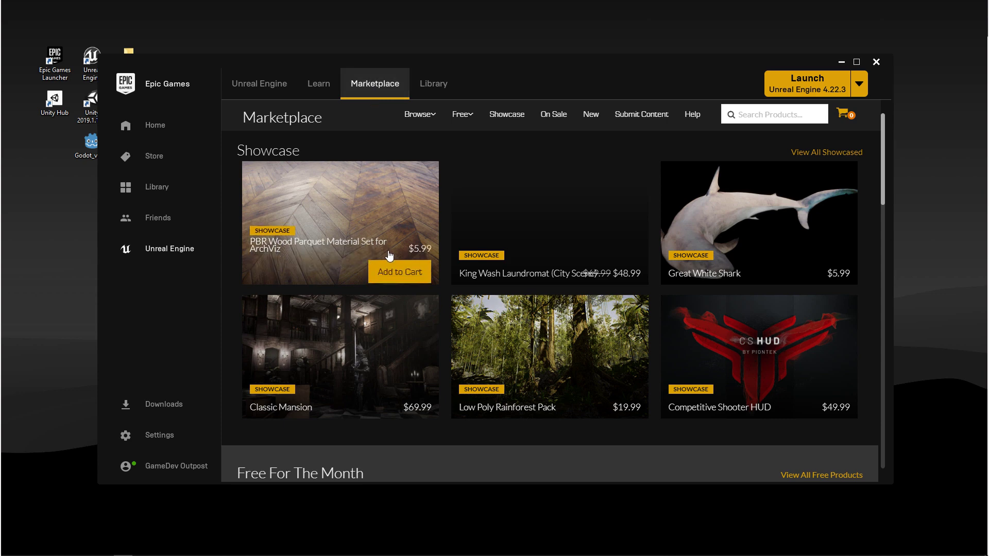
scroll(389, 256, down, 2)
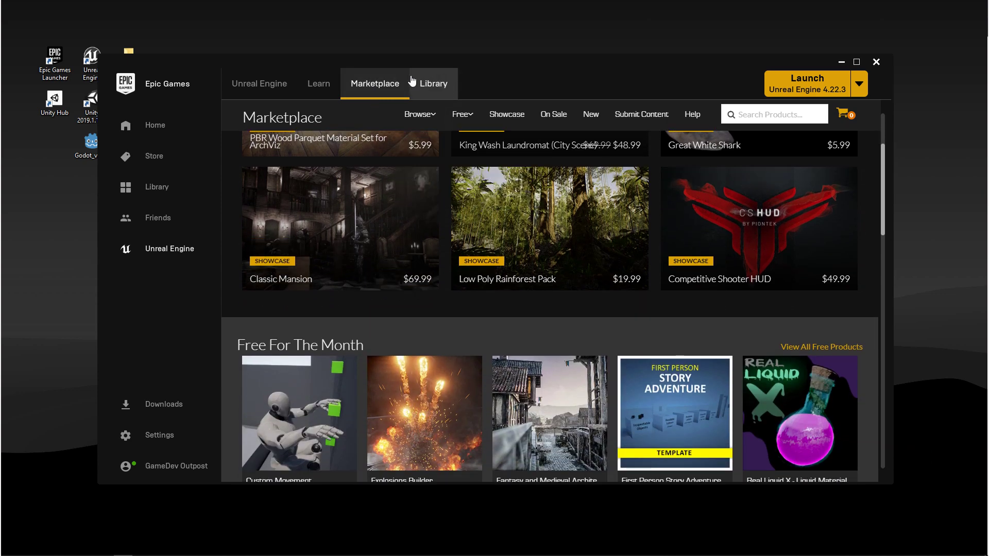
click(444, 86)
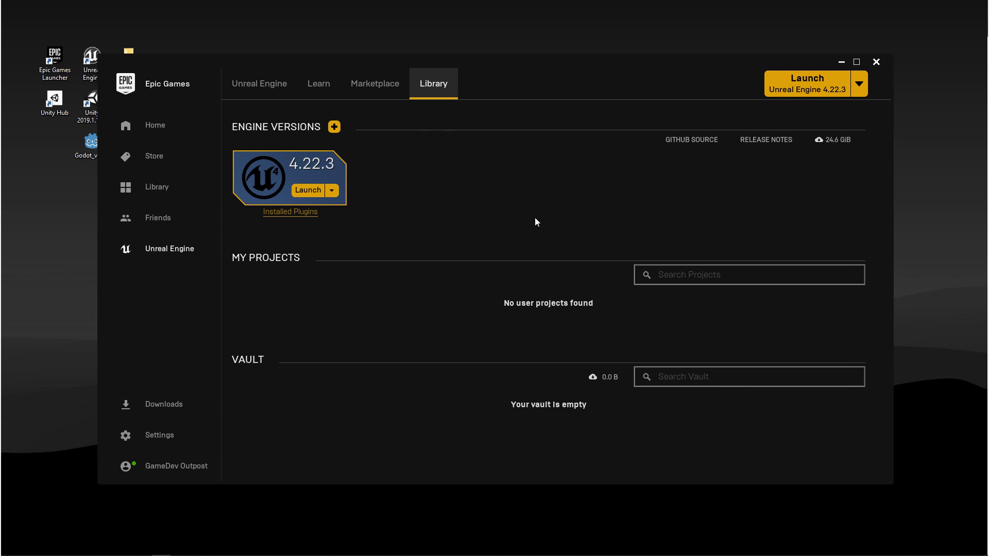
Step: Launch engine 4.22.3 and name the new project NavigatingTheEngine in the Unreal Projects folder
click(814, 88)
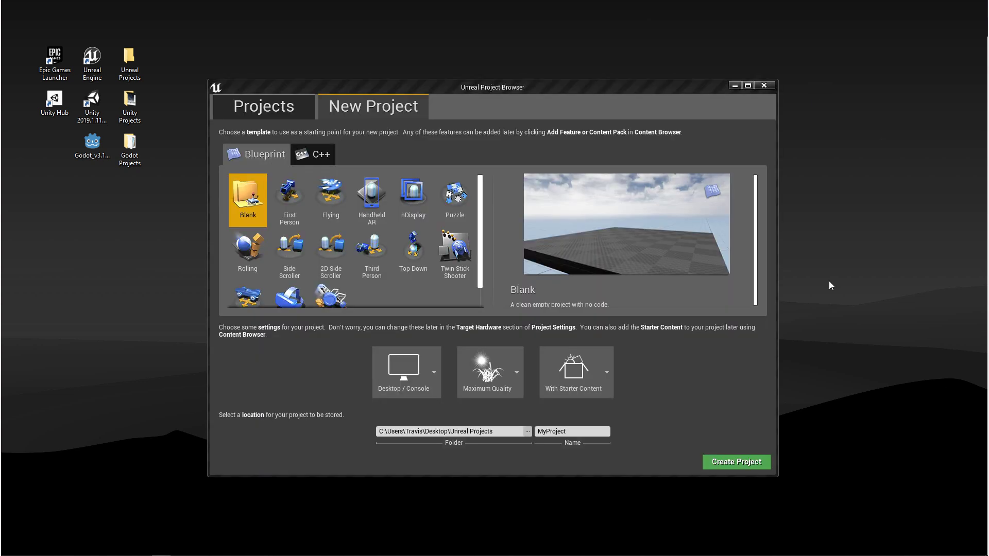
click(572, 433)
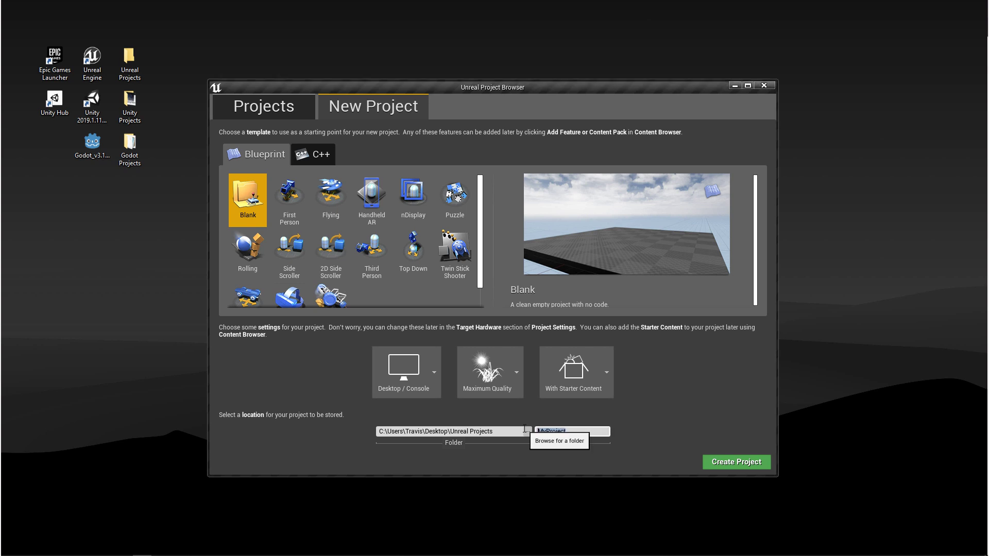
text(NavigatingTheEngine)
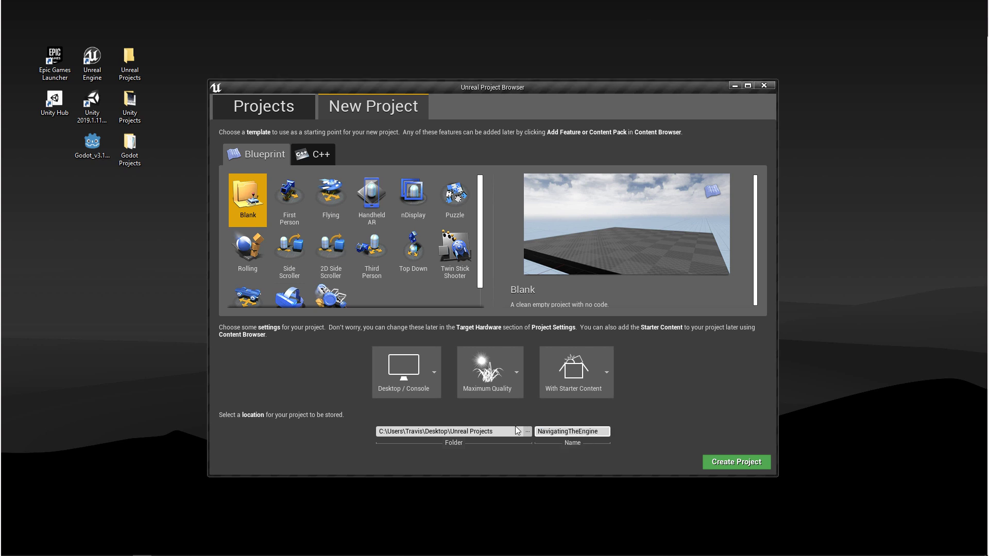
click(528, 435)
click(609, 339)
Step: Compare the C++ and Blueprint templates, previewing First Person and then Flying
click(313, 155)
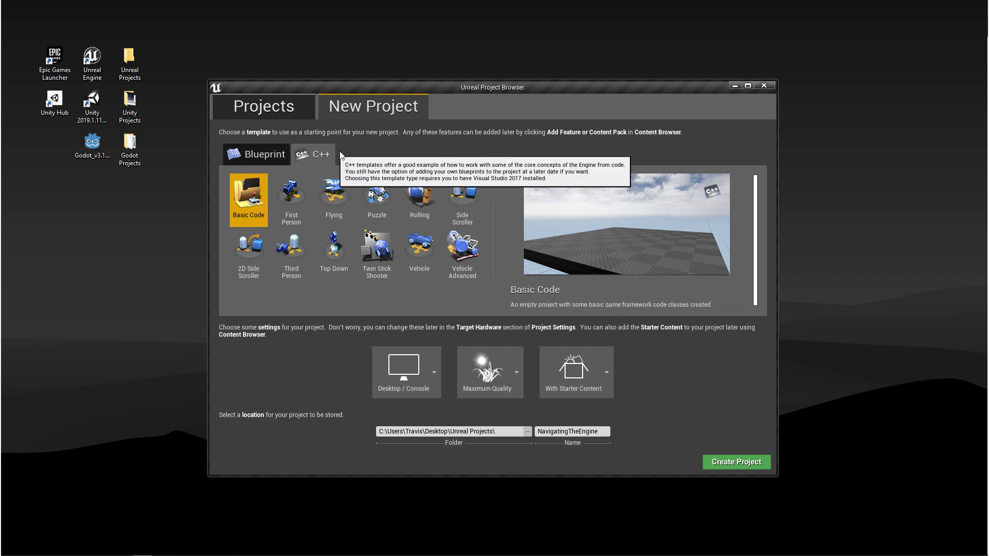
click(267, 155)
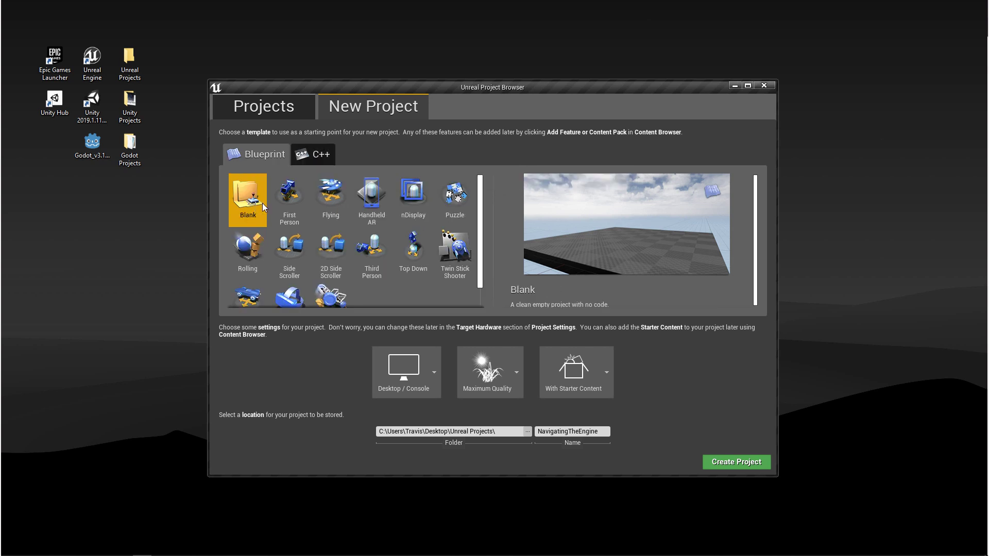
click(285, 201)
click(330, 199)
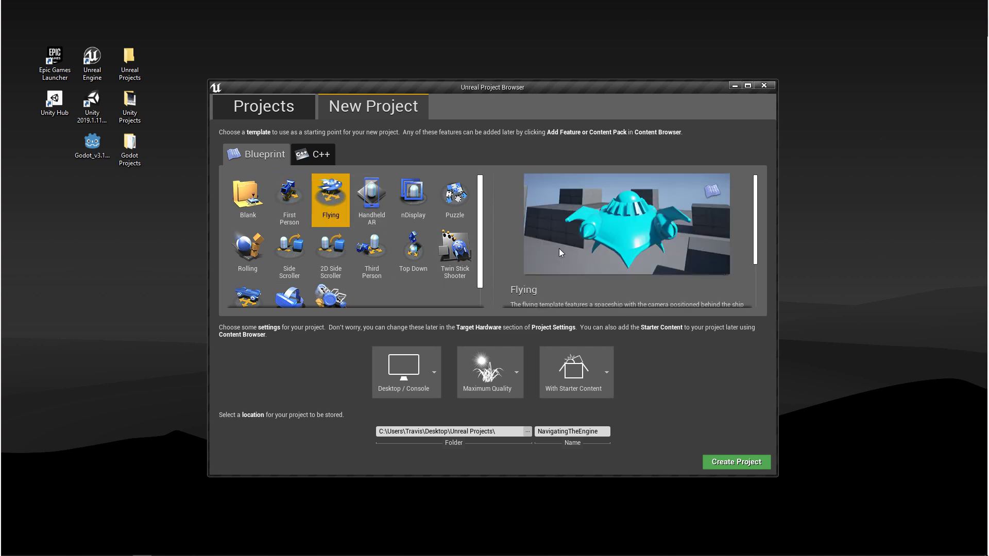
scroll(594, 249, down, 2)
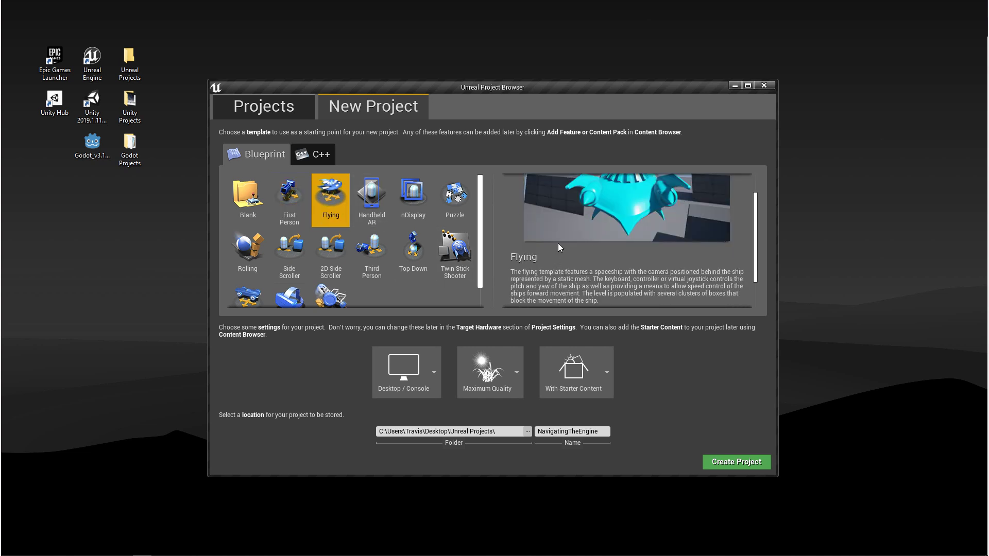
scroll(577, 255, down, 1)
scroll(577, 255, up, 3)
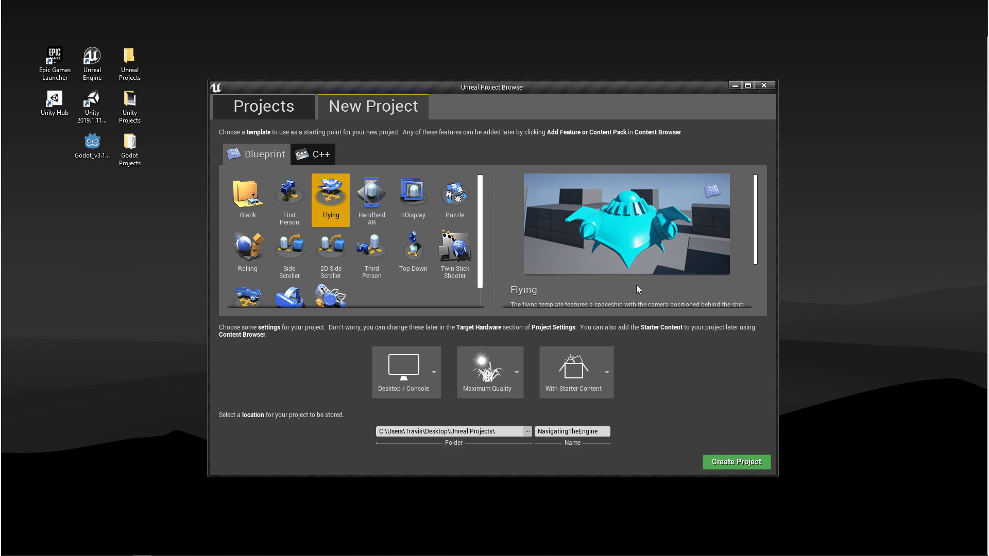
Step: Create the project from the Blank Blueprint template with No Starter Content
click(248, 200)
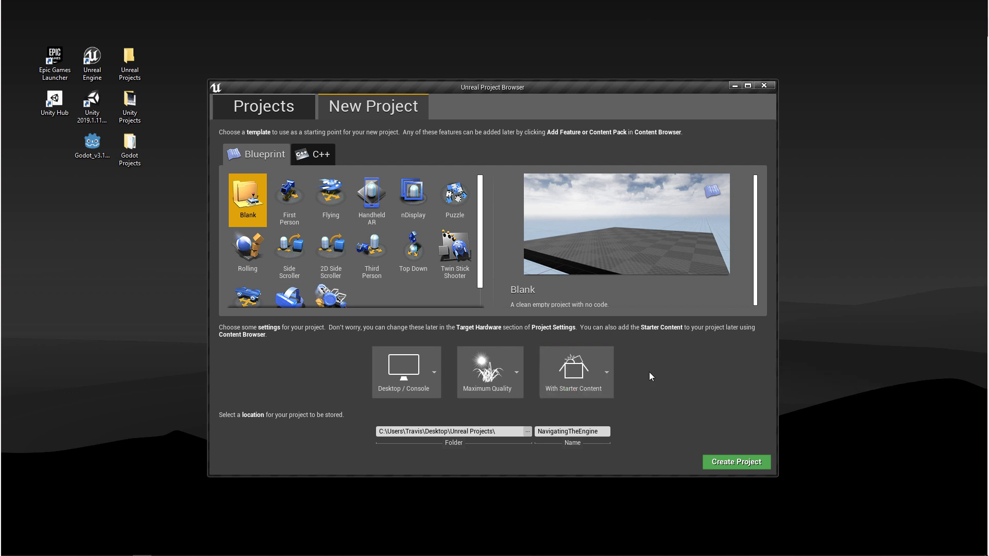
click(603, 378)
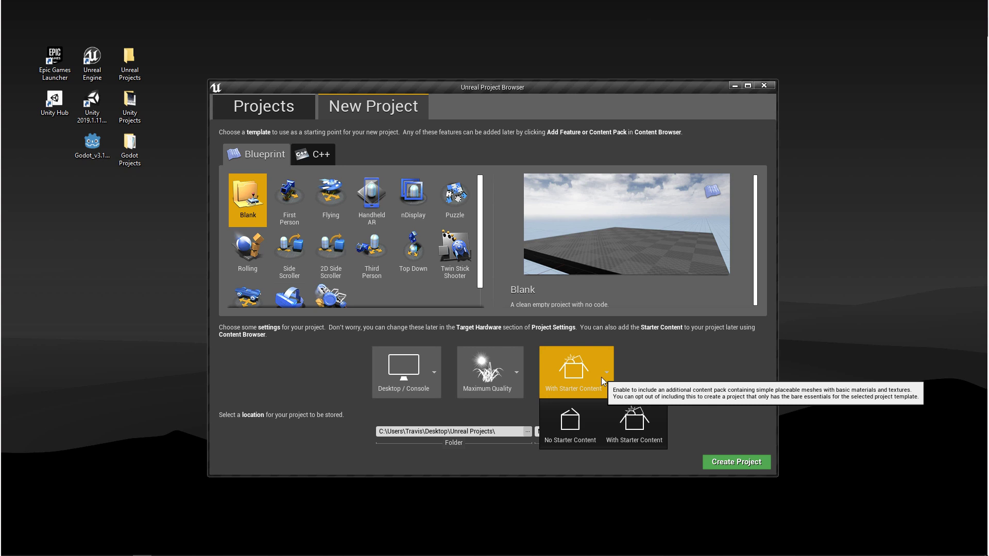
click(570, 425)
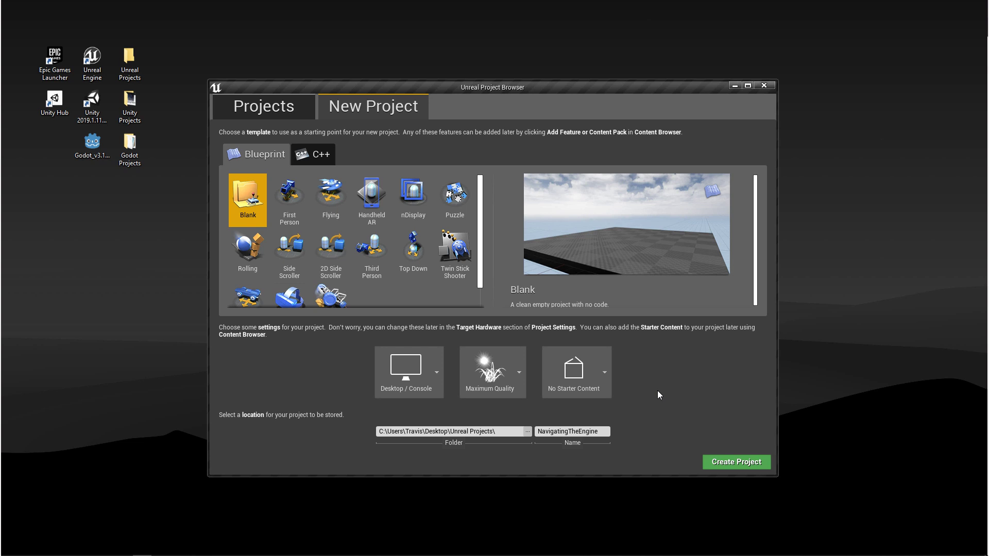
click(725, 462)
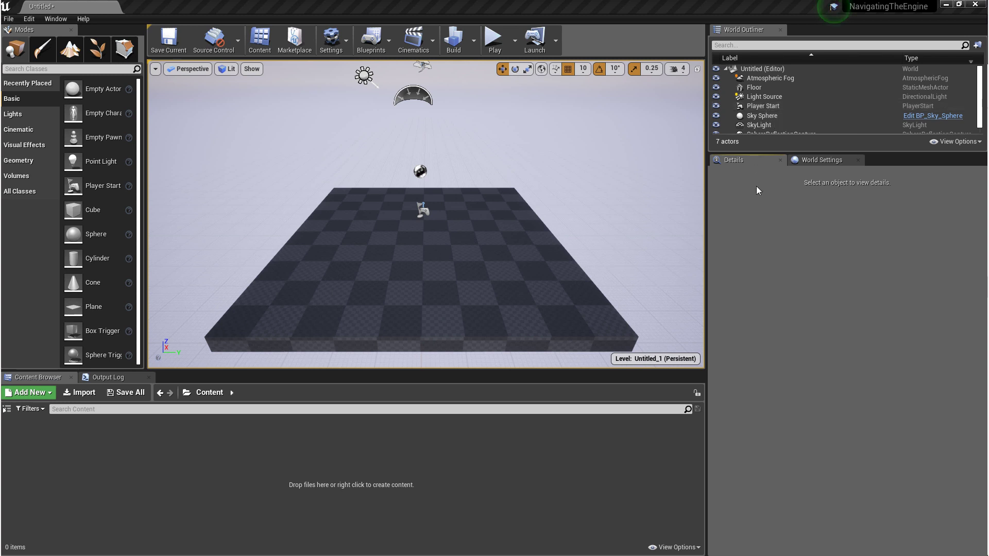
Step: Inspect Atmospheric Fog, switch to World Settings, then show the Output Log
click(765, 78)
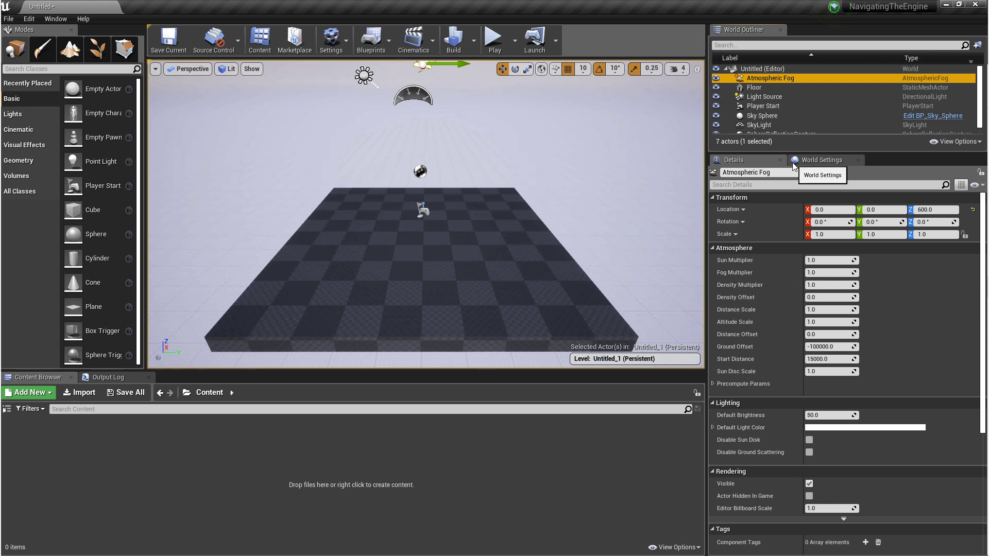
click(823, 162)
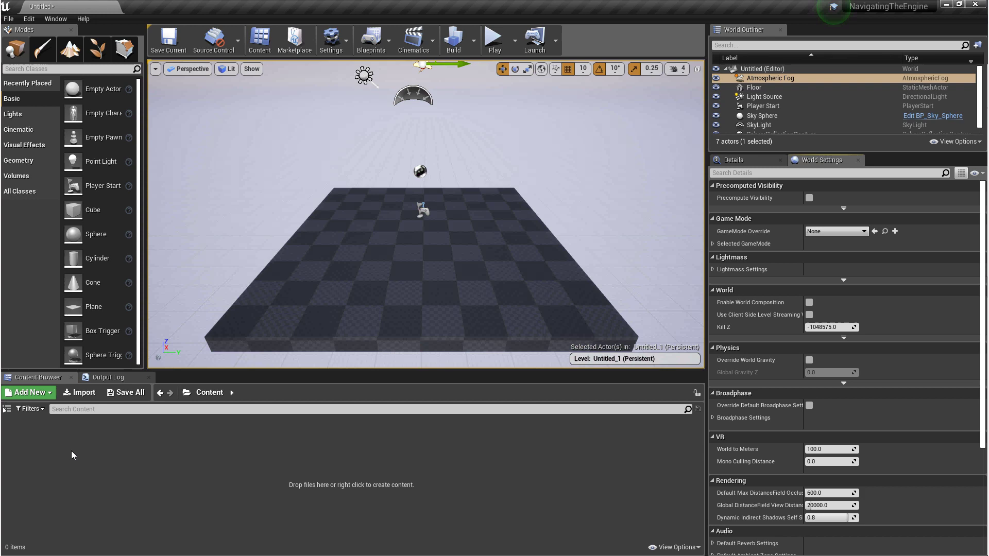
click(107, 377)
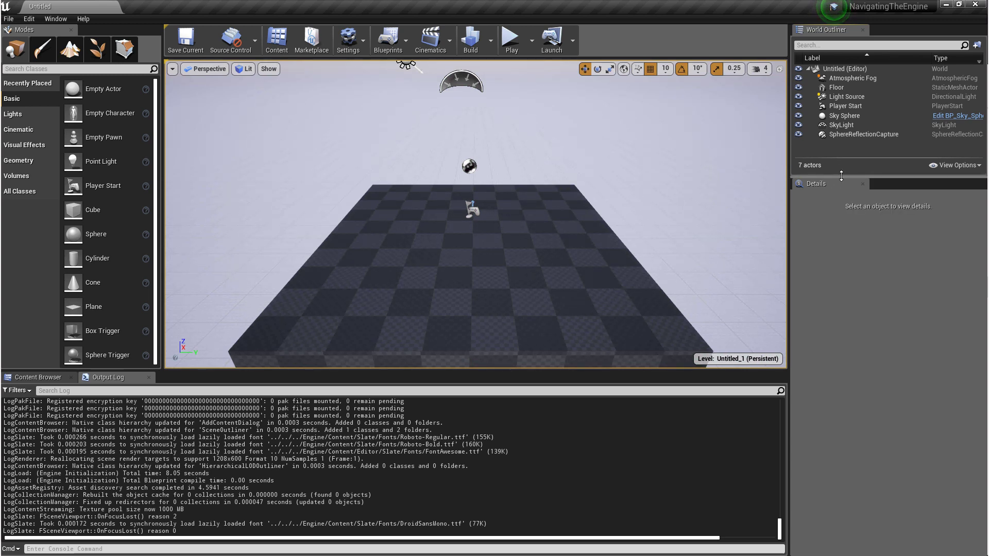
Step: Make the World Outliner taller and dock it as a tab beside Details
drag(842, 176, 850, 236)
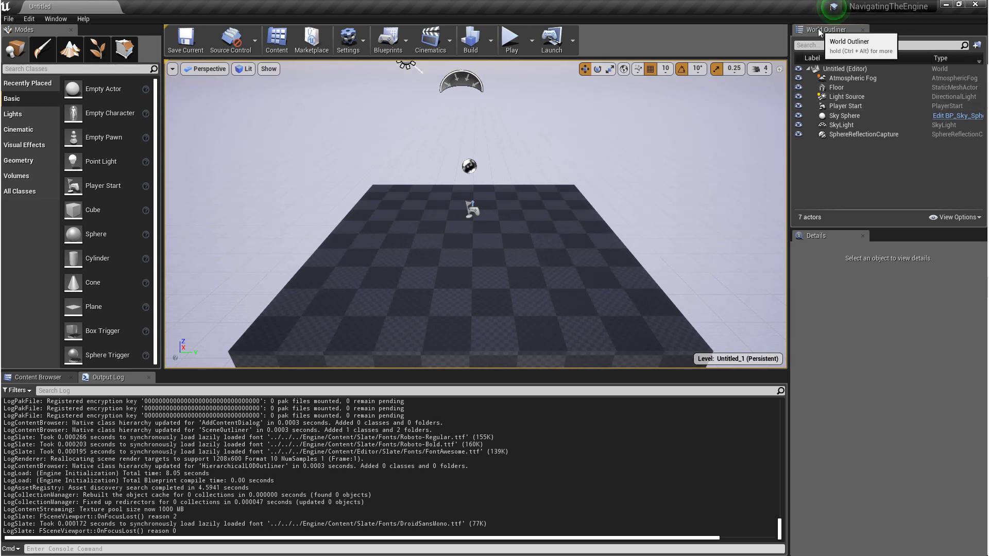
drag(819, 33, 931, 39)
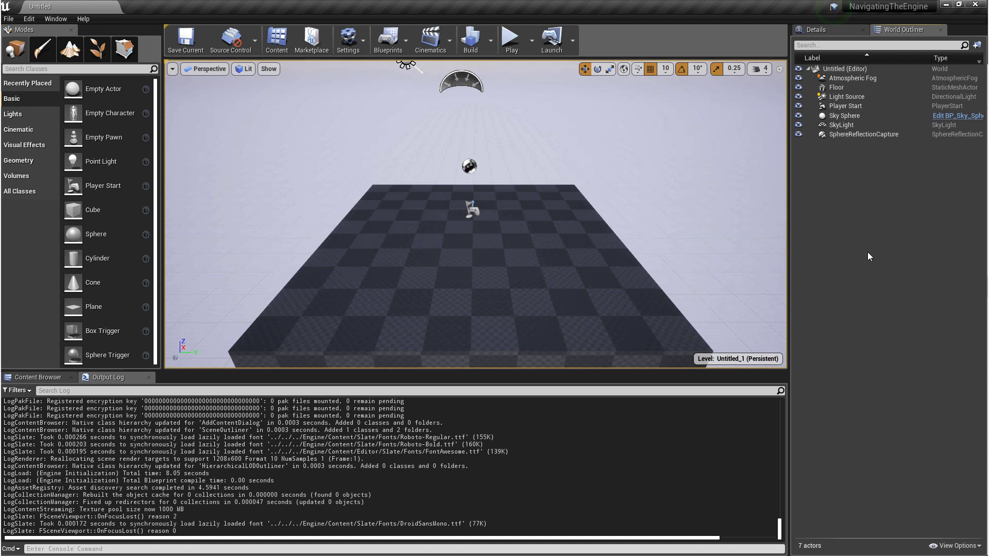
Step: Check the Window menu's Reset Layout option, then select the Sky Sphere in the viewport
click(56, 19)
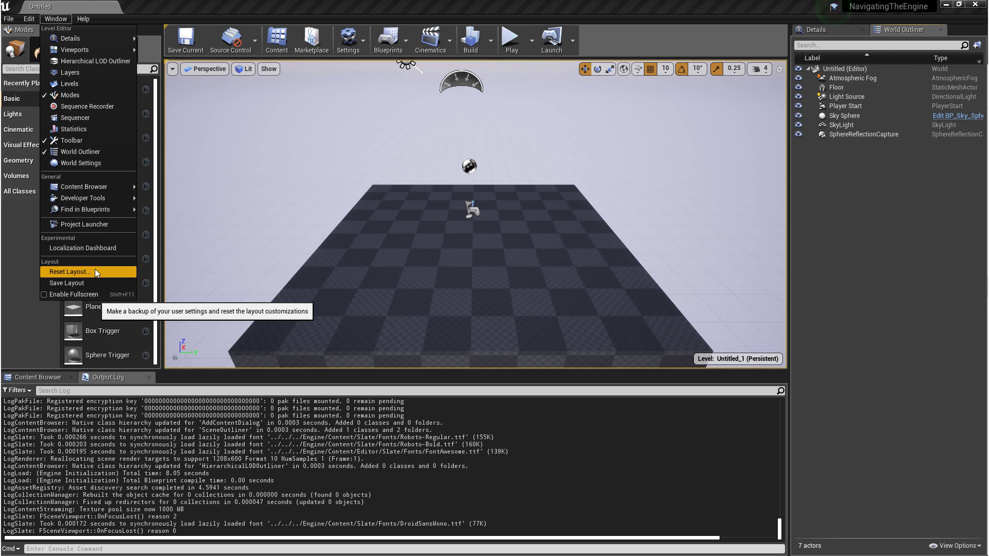
click(244, 256)
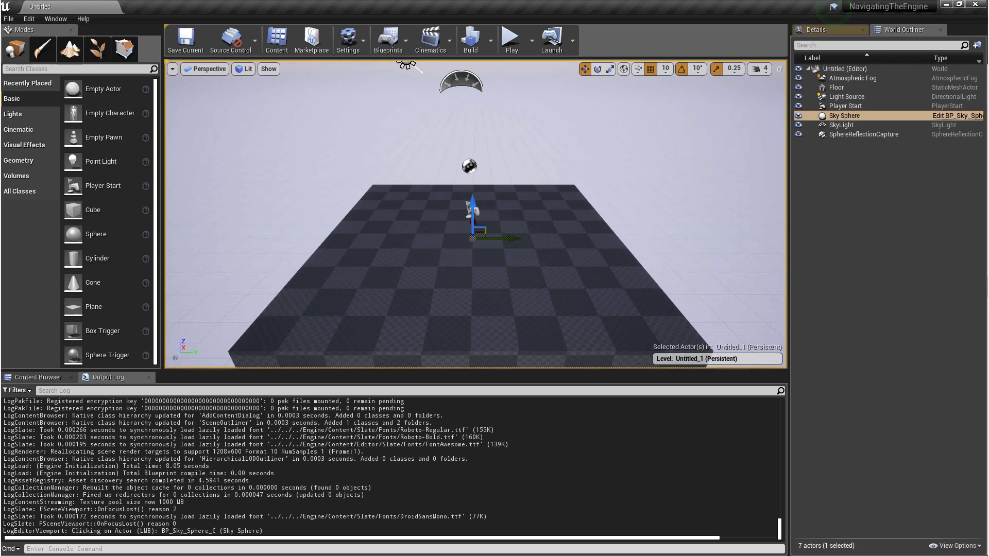